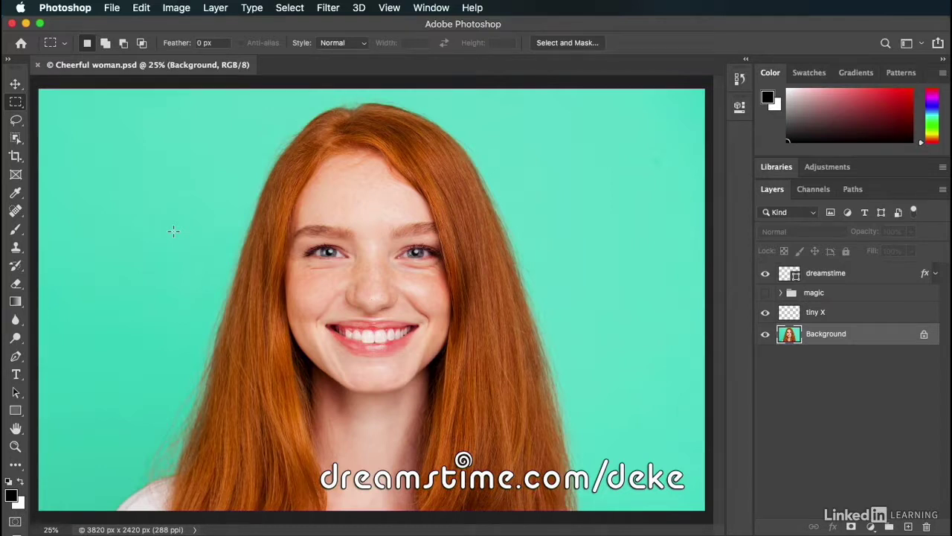
Zoom in to 100% on the woman's right eye and dismiss the Siri window
{"action": "key", "text": "super+space"}
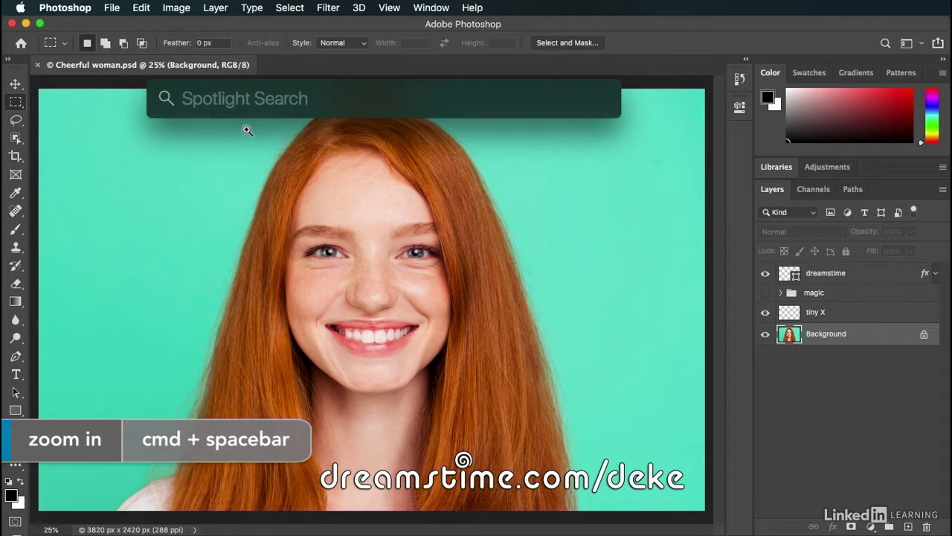
{"action": "left_click", "coordinate": [329, 252]}
{"action": "left_click", "coordinate": [330, 252]}
{"action": "left_click", "coordinate": [330, 252]}
{"action": "left_click", "coordinate": [329, 252]}
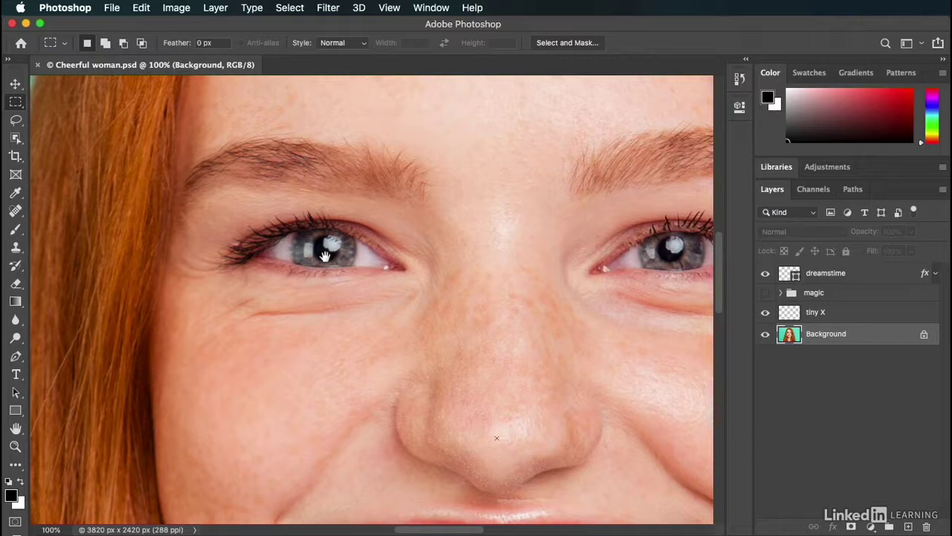
{"action": "key", "text": "super+f"}
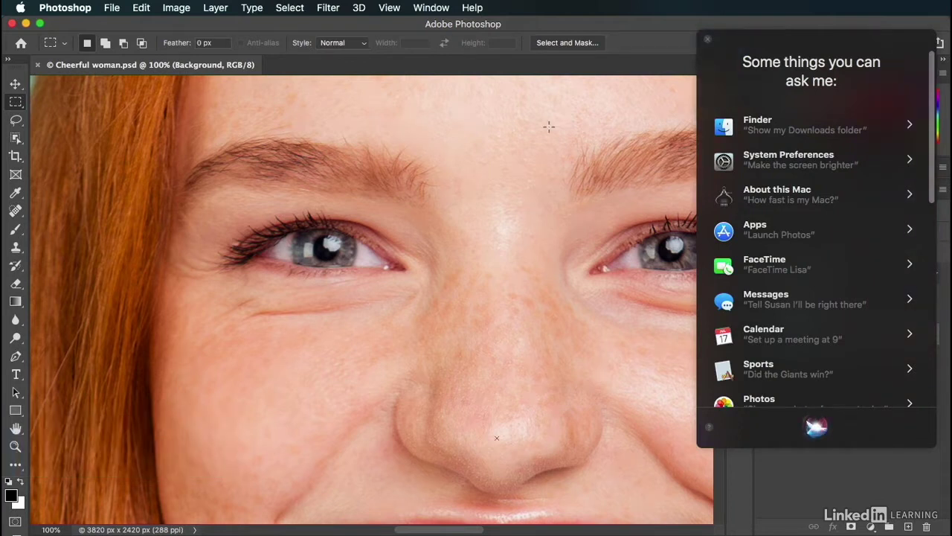
{"action": "key", "text": "Escape"}
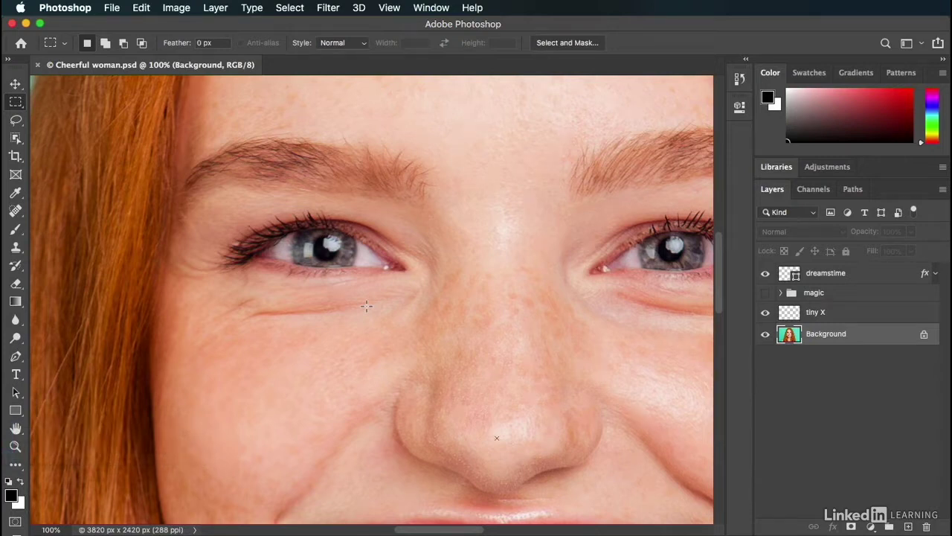
Magnify the woman's right eye to 200%, and zoom back out to 66.7%
{"action": "key", "text": "space"}
{"action": "left_click", "coordinate": [325, 258], "text": "super"}
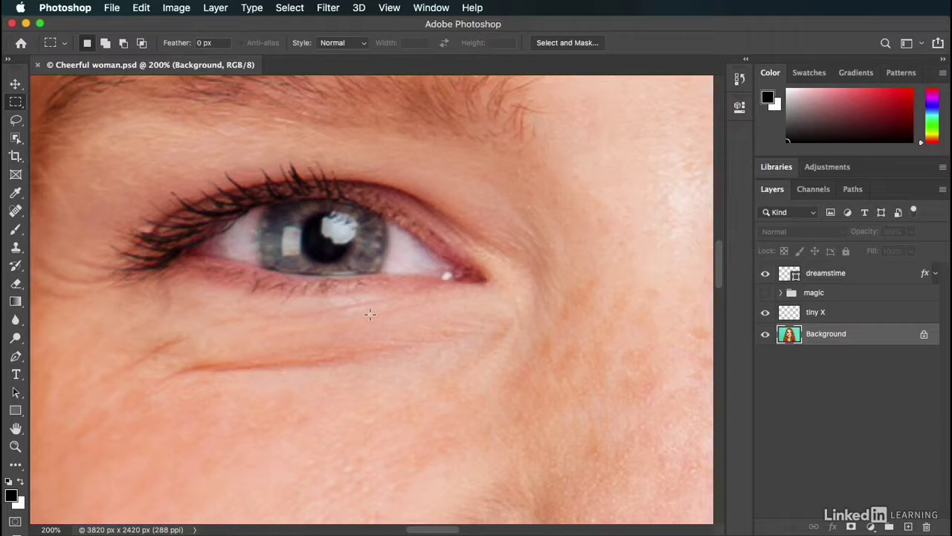
{"action": "key", "text": "super+alt+space"}
{"action": "left_click", "coordinate": [326, 249], "text": "alt+super"}
{"action": "left_click", "coordinate": [326, 248], "text": "alt+super"}
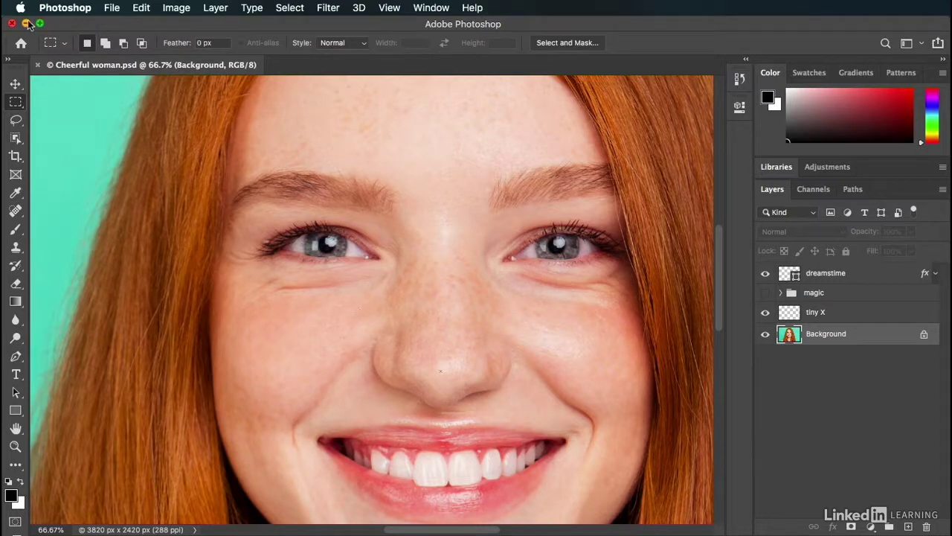
Switch to macOS System Preferences and organize its preference panes by categories
{"action": "left_click", "coordinate": [21, 8]}
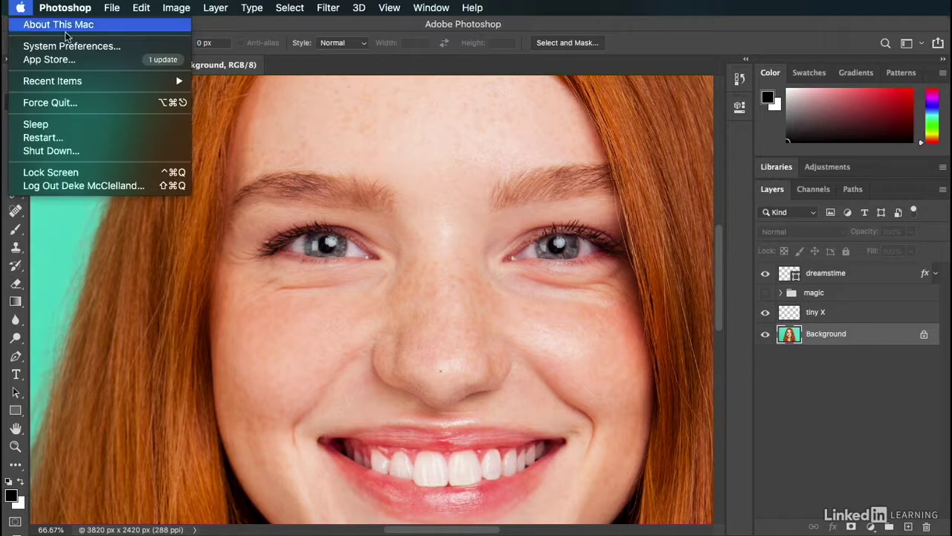
{"action": "left_click", "coordinate": [127, 47]}
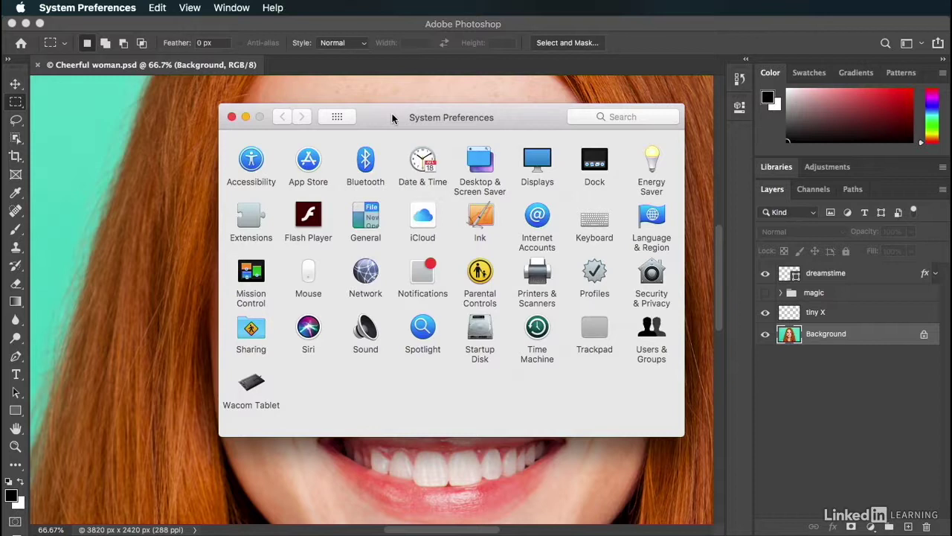
{"action": "left_click", "coordinate": [189, 7]}
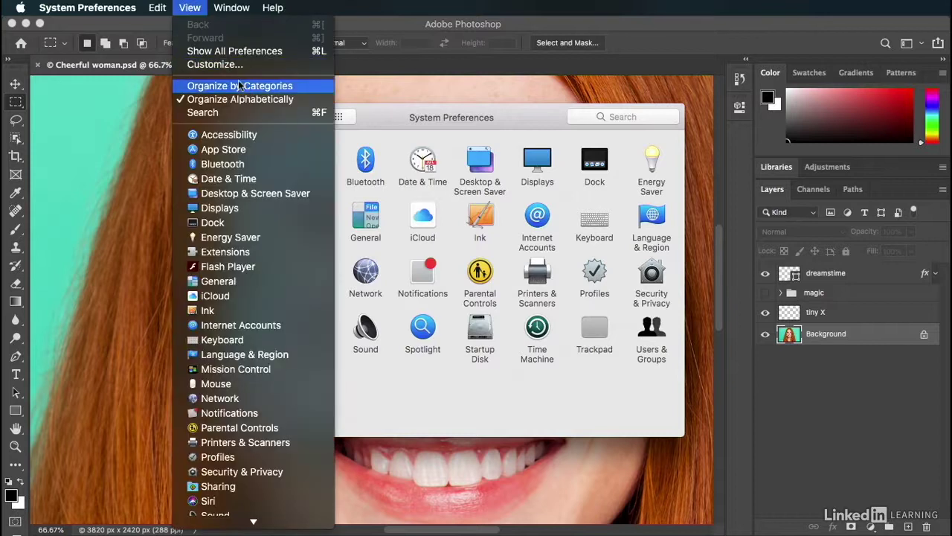
{"action": "left_click", "coordinate": [303, 88]}
{"action": "left_click_drag", "start_coordinate": [361, 117], "coordinate": [379, 62]}
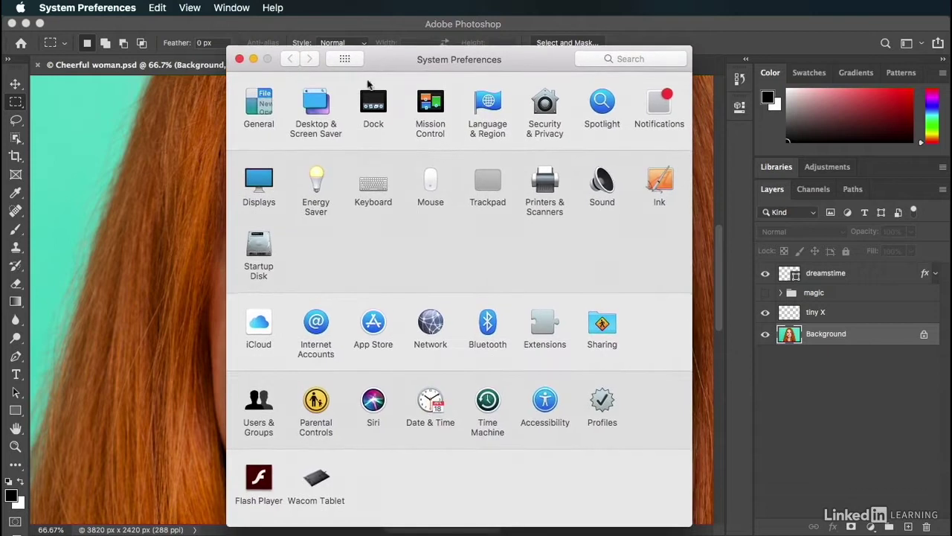
In the Keyboard preferences, reassign the Show Spotlight search shortcut to Control+Space
{"action": "left_click", "coordinate": [374, 186]}
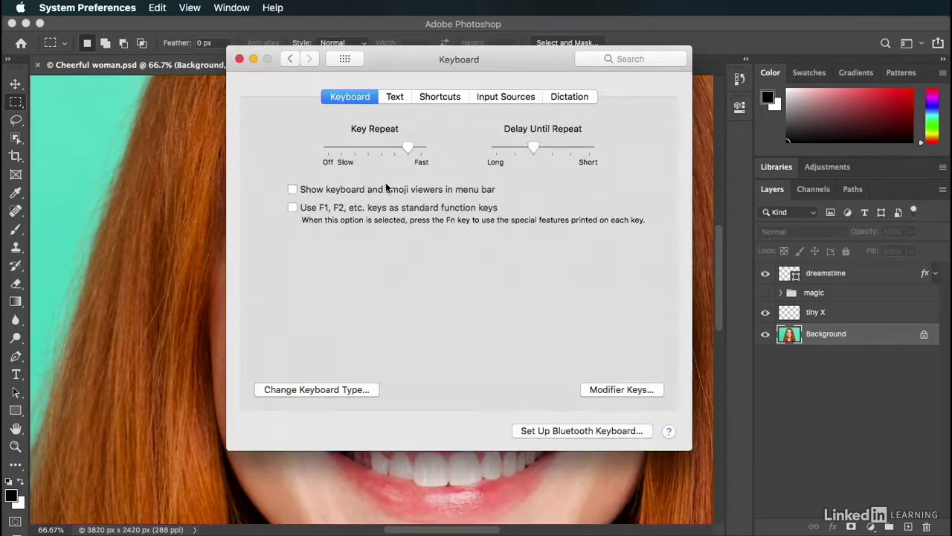
{"action": "left_click", "coordinate": [444, 99]}
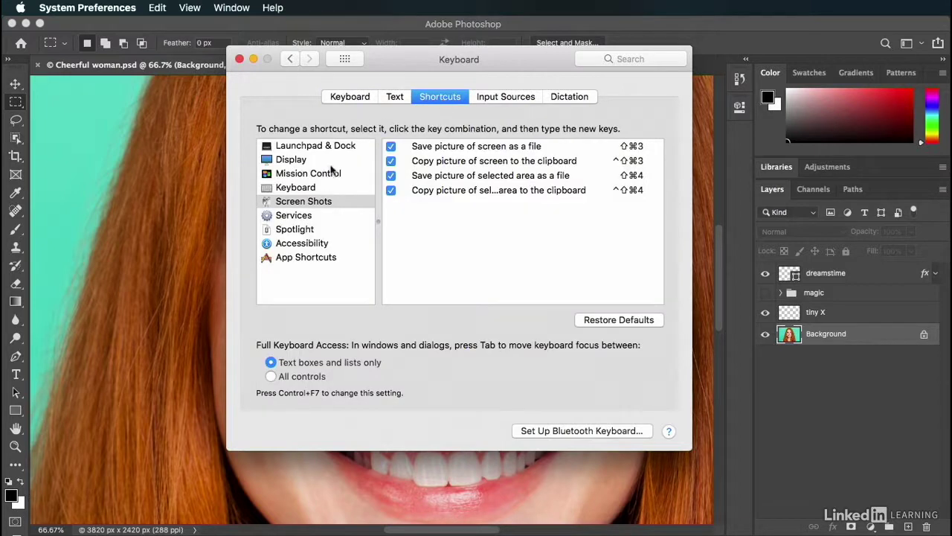
{"action": "left_click", "coordinate": [314, 230]}
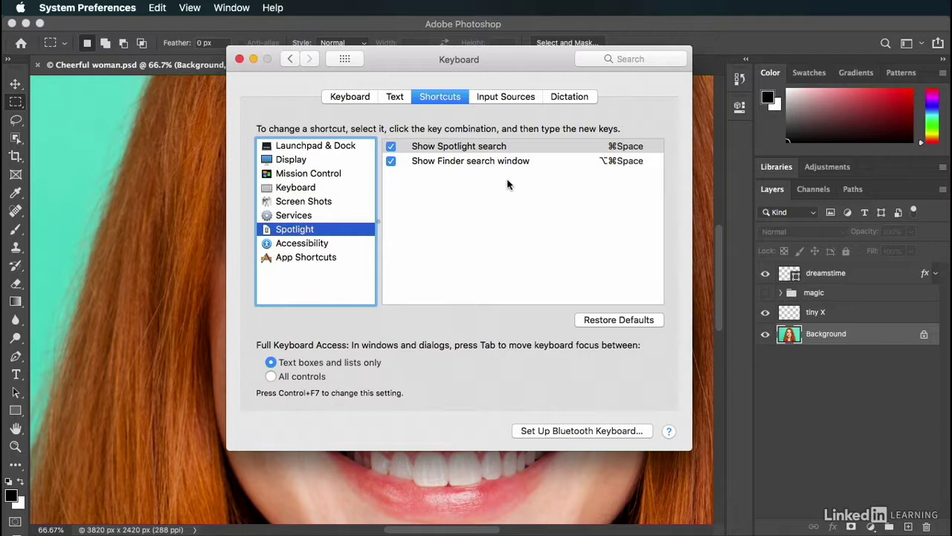
{"action": "double_click", "coordinate": [614, 146]}
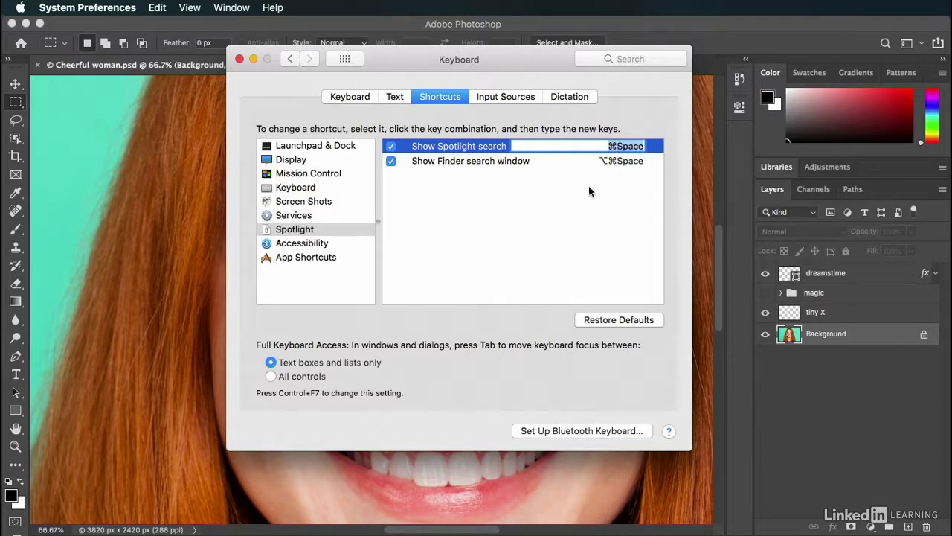
{"action": "key", "text": "ctrl+space"}
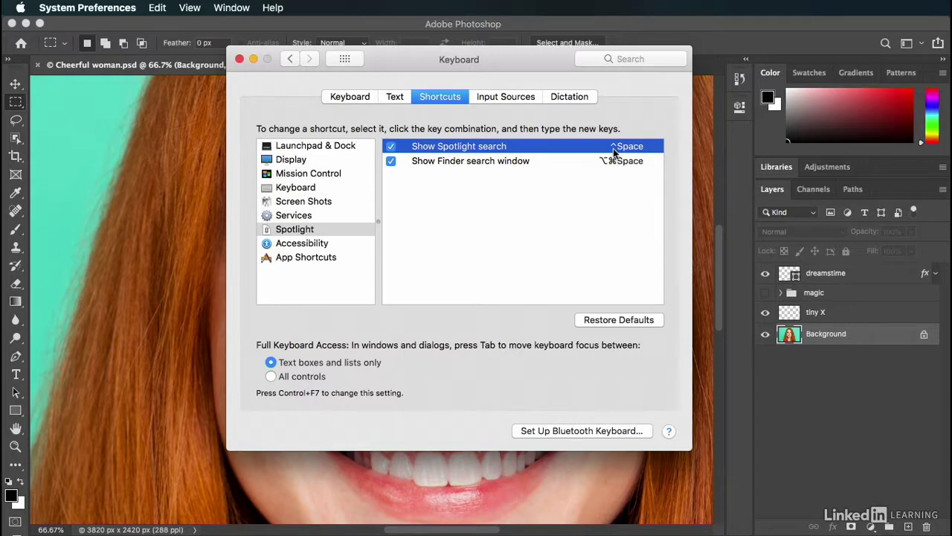
Reassign the Show Finder search window shortcut to Control+Command+Space
{"action": "left_click", "coordinate": [614, 160]}
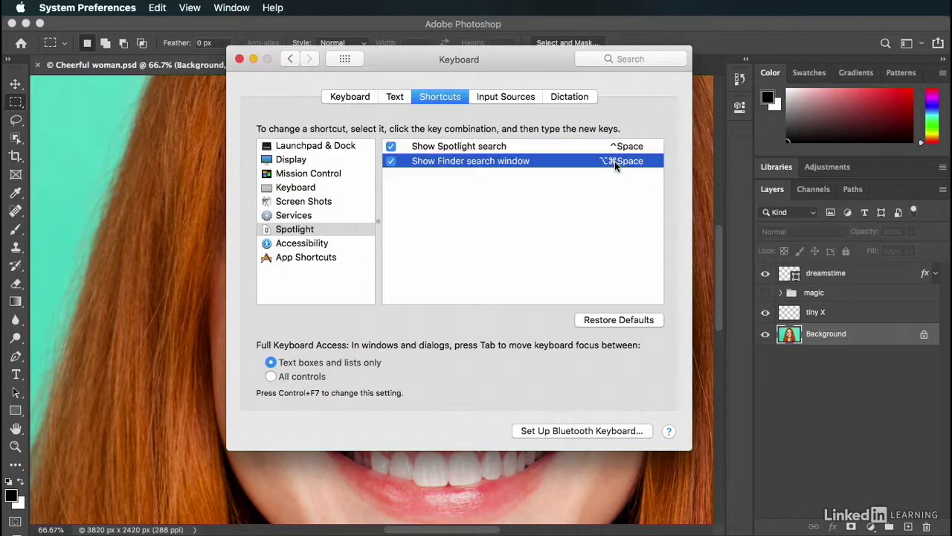
{"action": "left_click", "coordinate": [615, 161]}
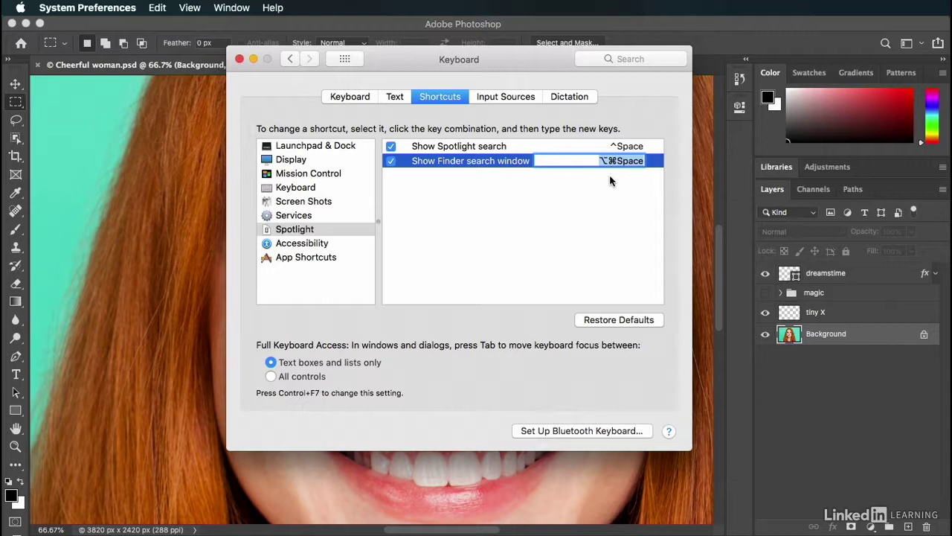
{"action": "key", "text": "ctrl+super+space"}
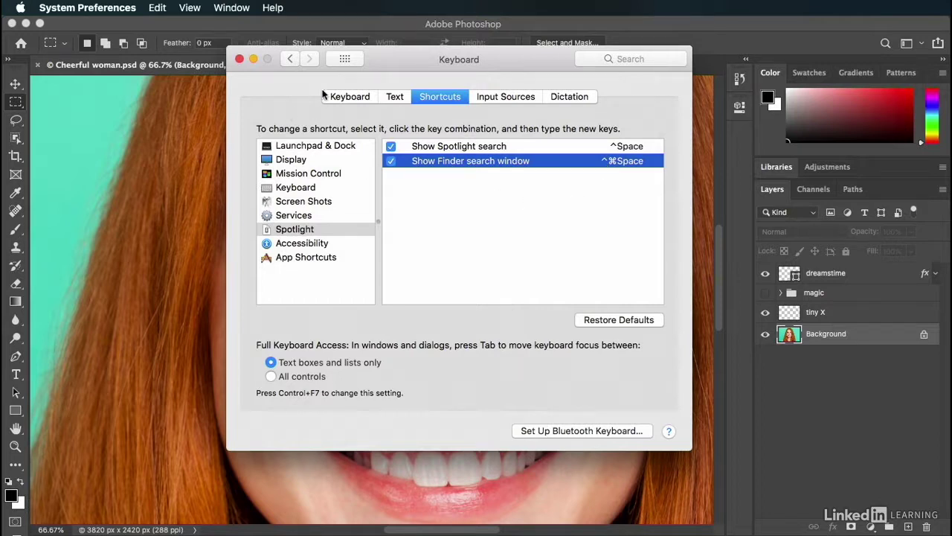
Set Siri's keyboard shortcut to Press Fn (Function) Space and close System Preferences
{"action": "left_click", "coordinate": [346, 60]}
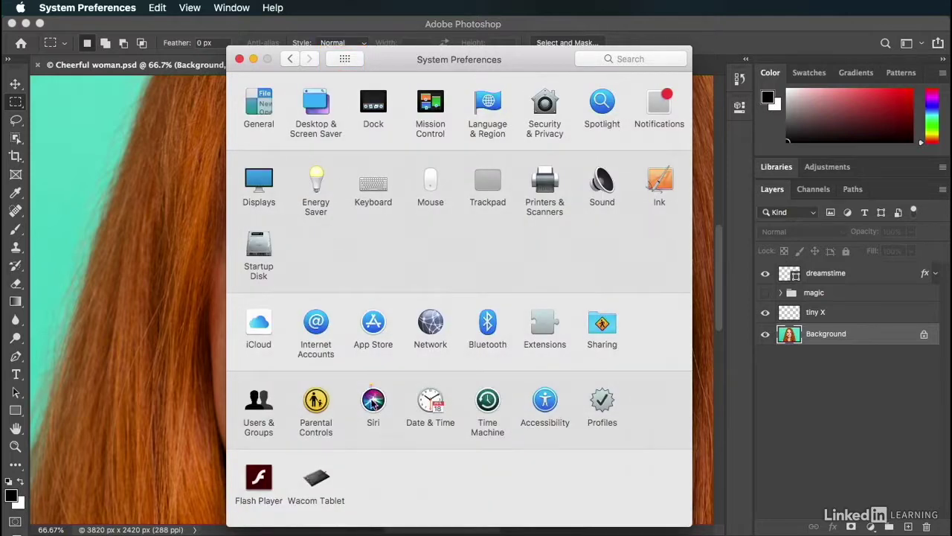
{"action": "left_click", "coordinate": [373, 401]}
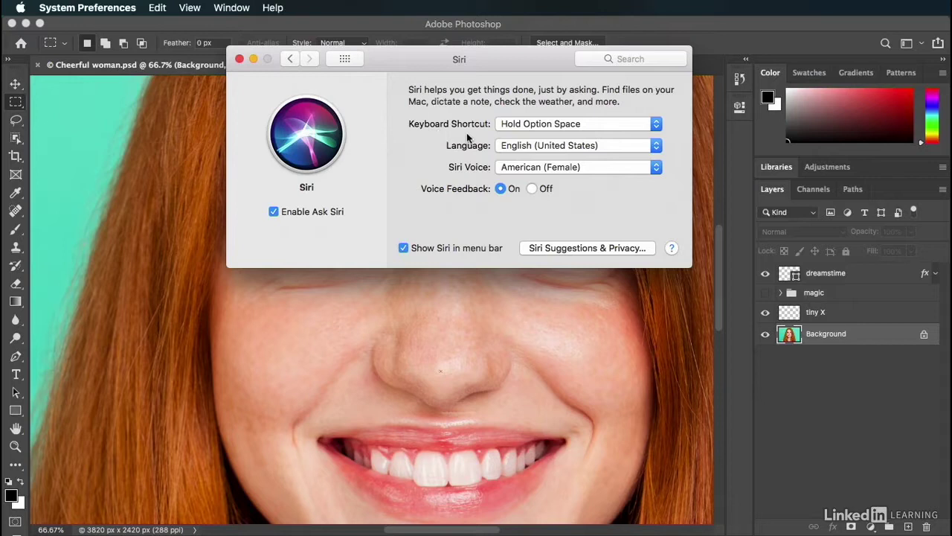
{"action": "left_click", "coordinate": [587, 126]}
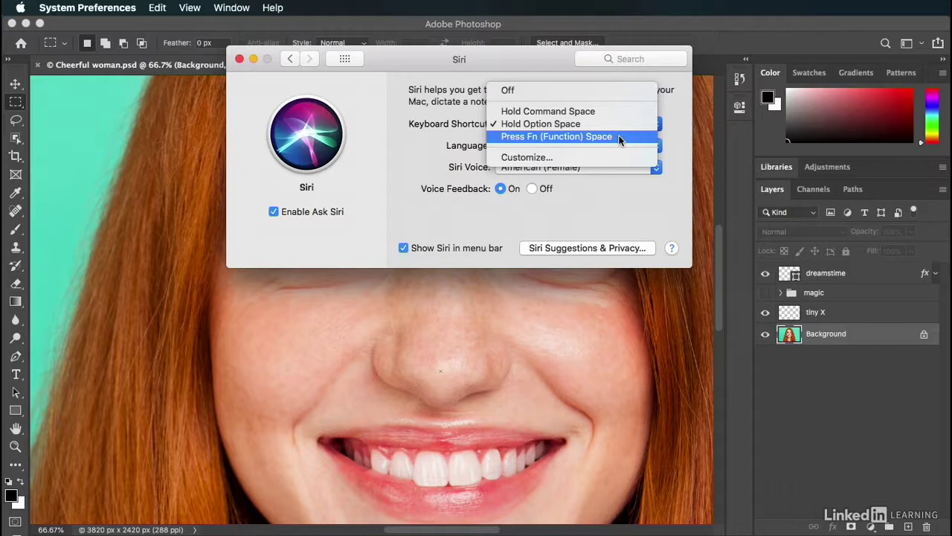
{"action": "left_click", "coordinate": [619, 139]}
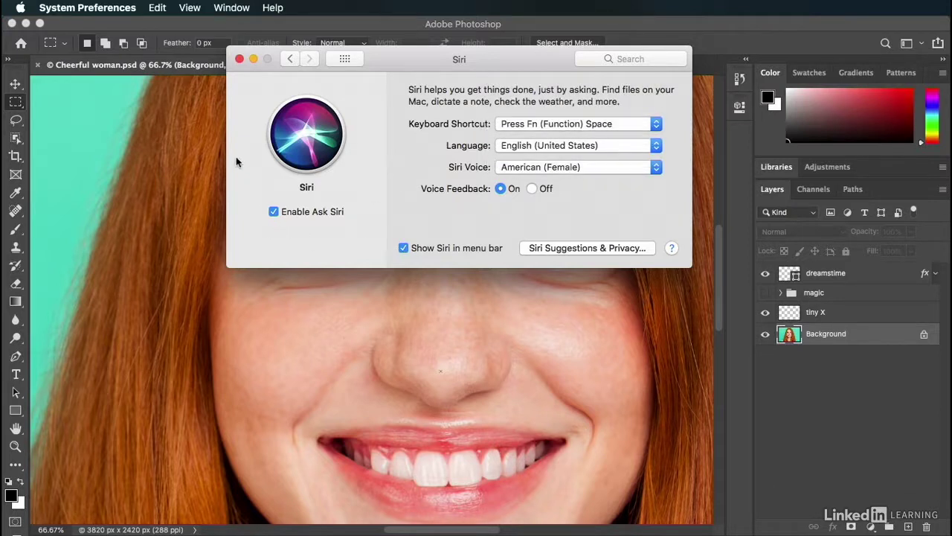
{"action": "left_click", "coordinate": [240, 59]}
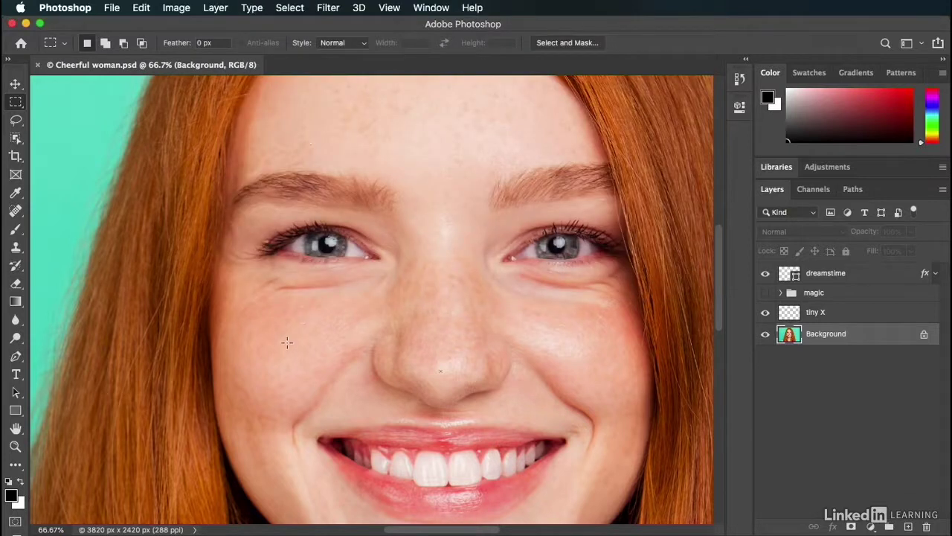
Test zooming in Photoshop on the woman's right eye: in to 200%, out to 50%, and back in to 100%
{"action": "left_click", "coordinate": [342, 259]}
{"action": "left_click", "coordinate": [340, 248]}
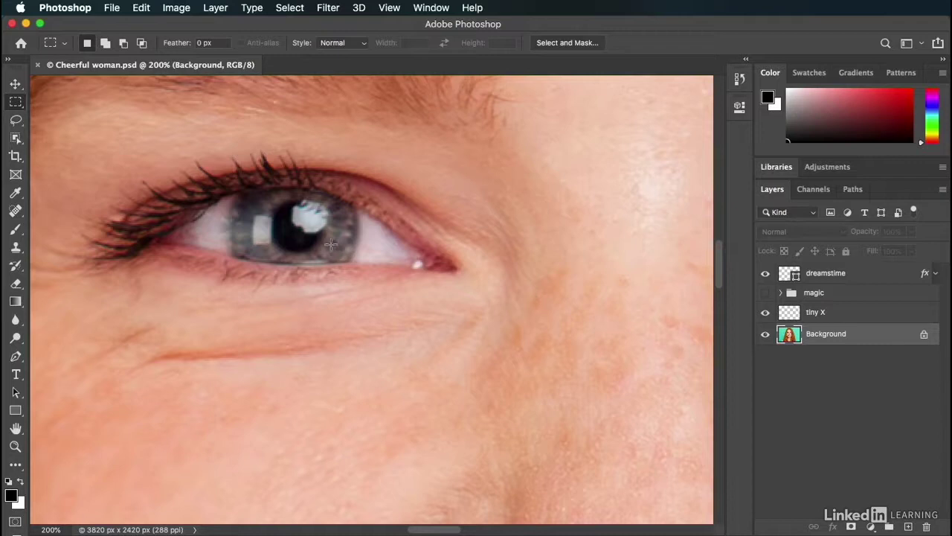
{"action": "left_click", "coordinate": [306, 239], "text": "alt"}
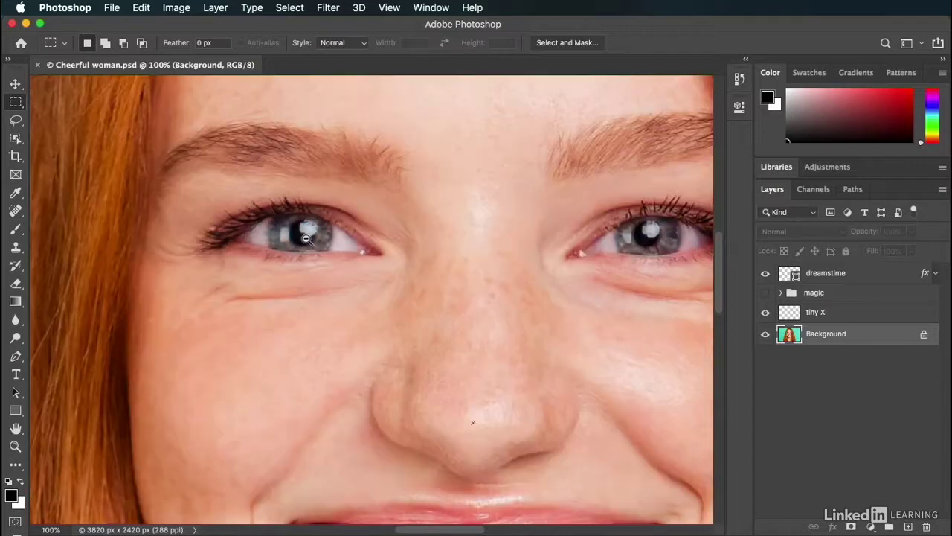
{"action": "left_click", "coordinate": [306, 239], "text": "alt"}
{"action": "left_click", "coordinate": [306, 239], "text": "alt"}
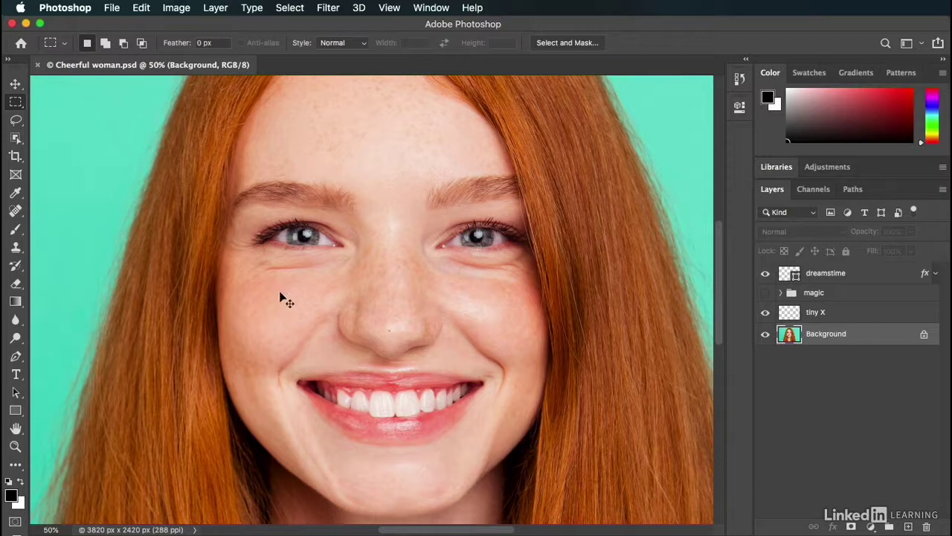
{"action": "left_click", "coordinate": [316, 258]}
{"action": "left_click", "coordinate": [315, 258]}
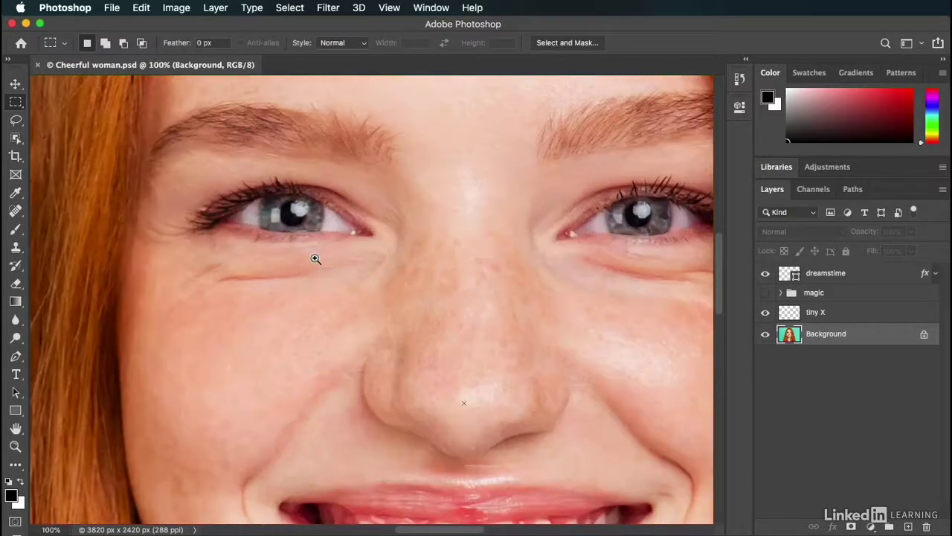